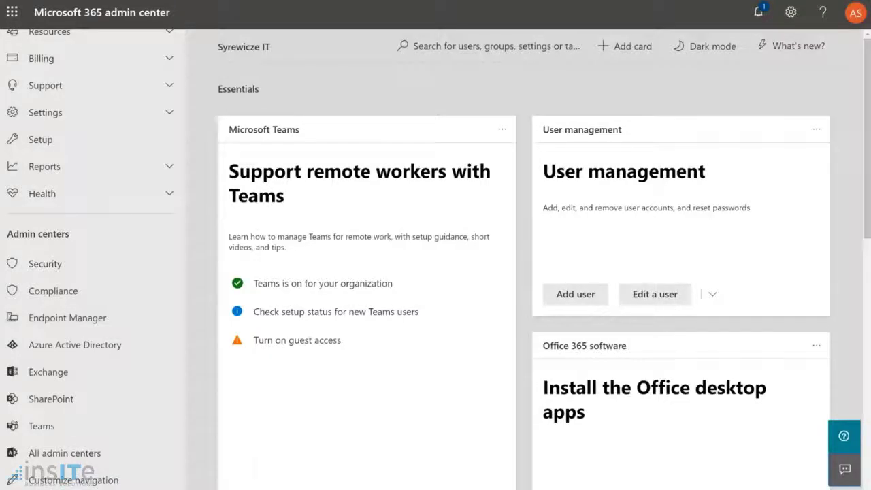
Switch to the Azure Active Directory admin center and open Conditional Access from Enterprise applications
scroll(152, 146, up, 3)
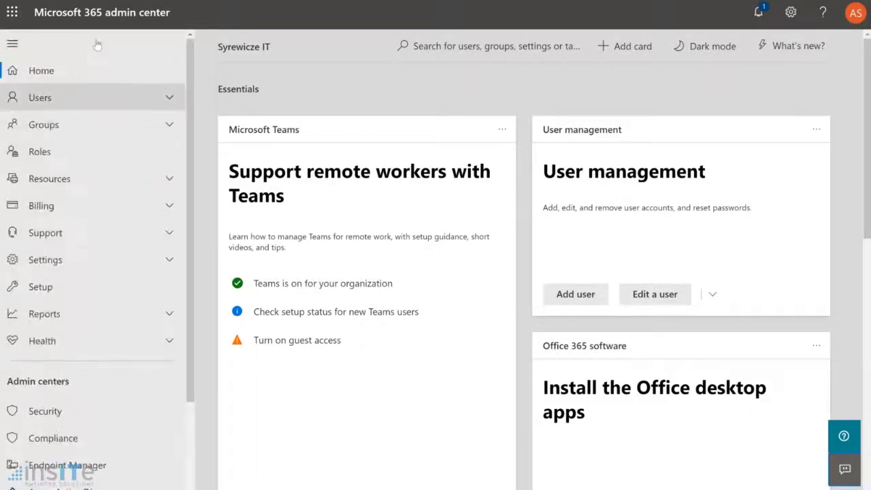
scroll(141, 249, down, 3)
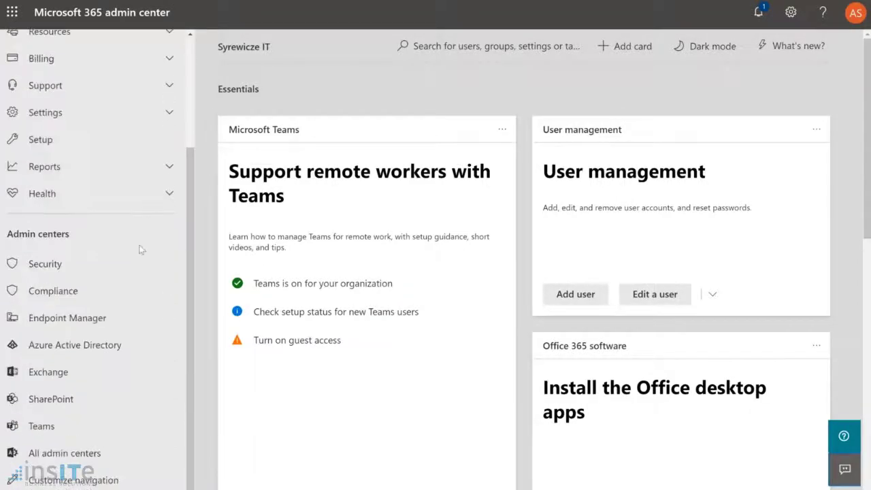
click(75, 344)
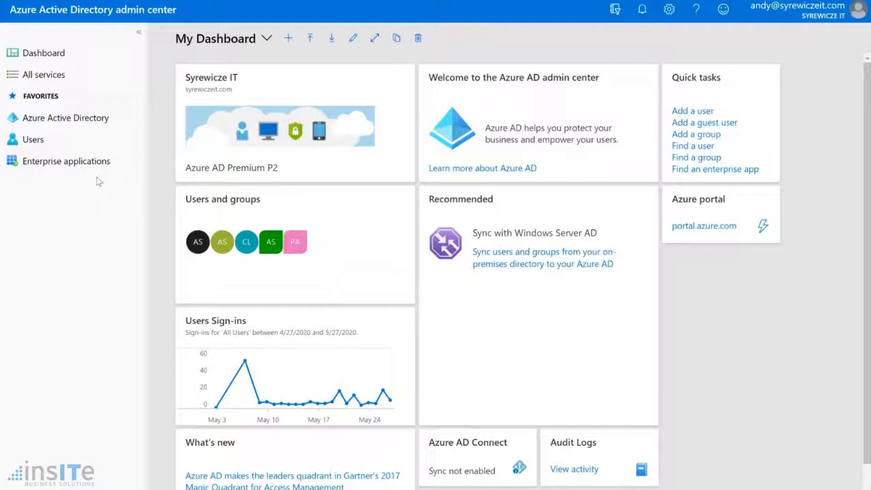
click(60, 165)
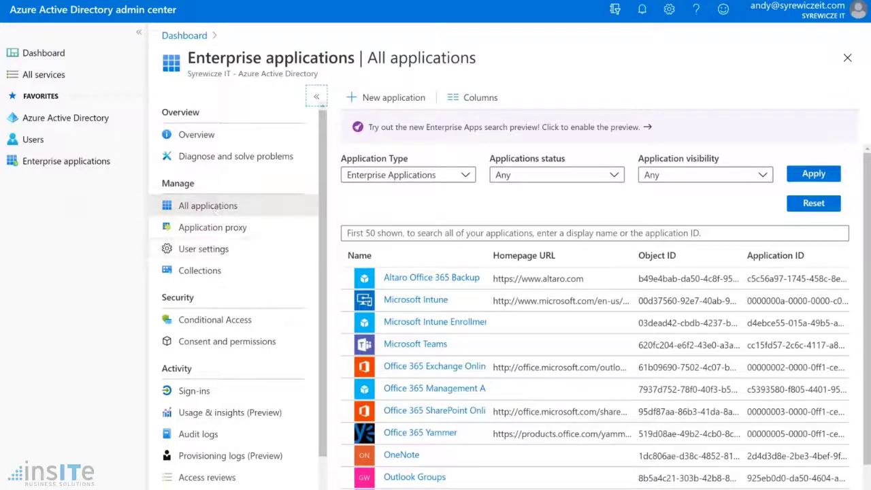
click(215, 321)
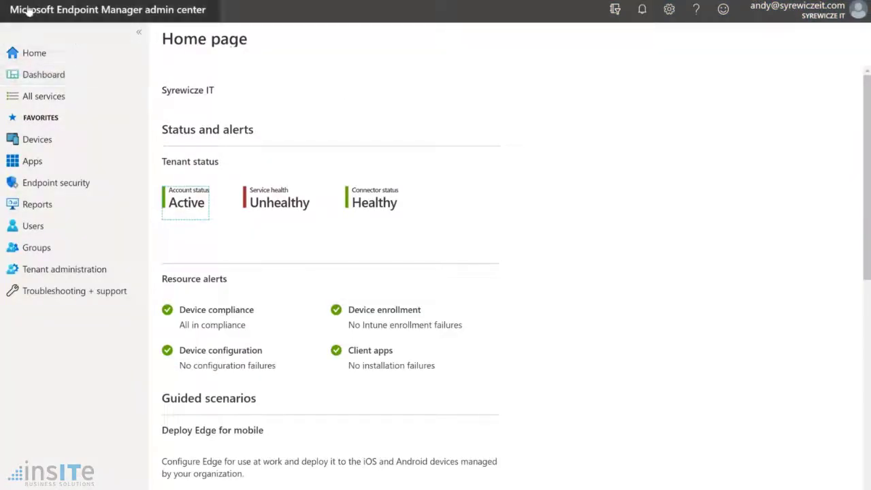
In the Endpoint Manager admin center, view Conditional access under Endpoint security
click(68, 183)
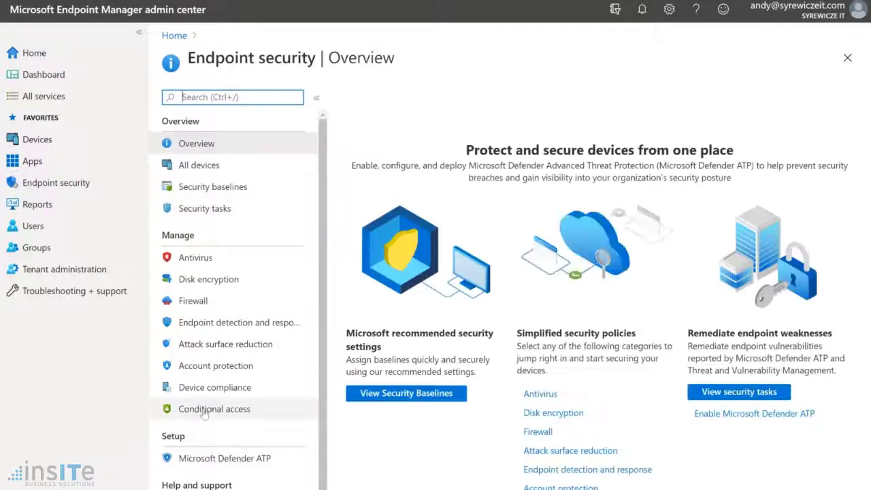
click(204, 411)
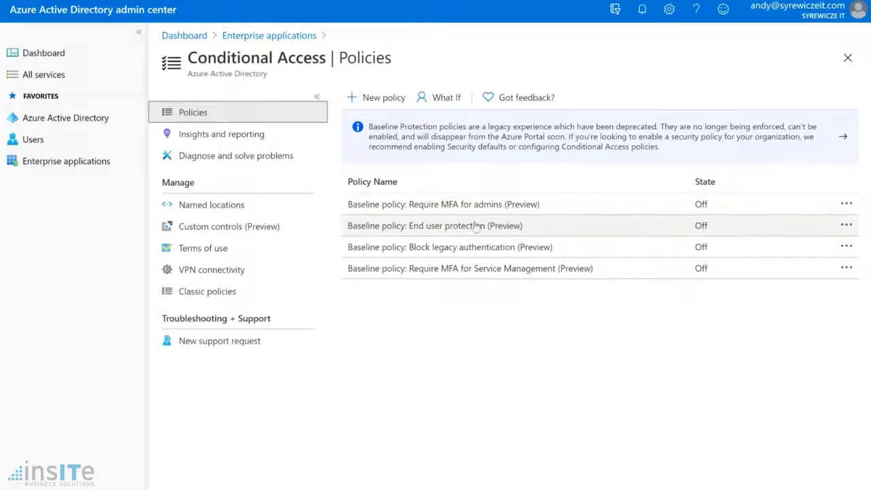
Review the details of the baseline policy requiring MFA for admins, then close it
click(439, 206)
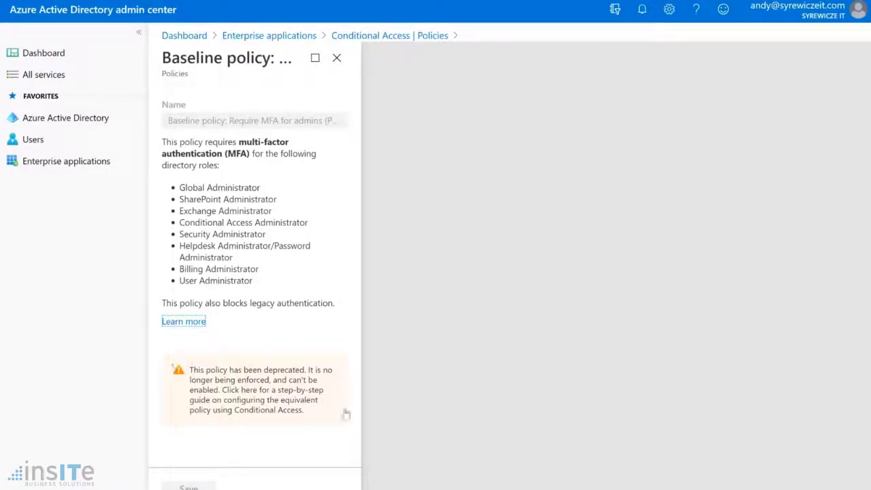
click(337, 59)
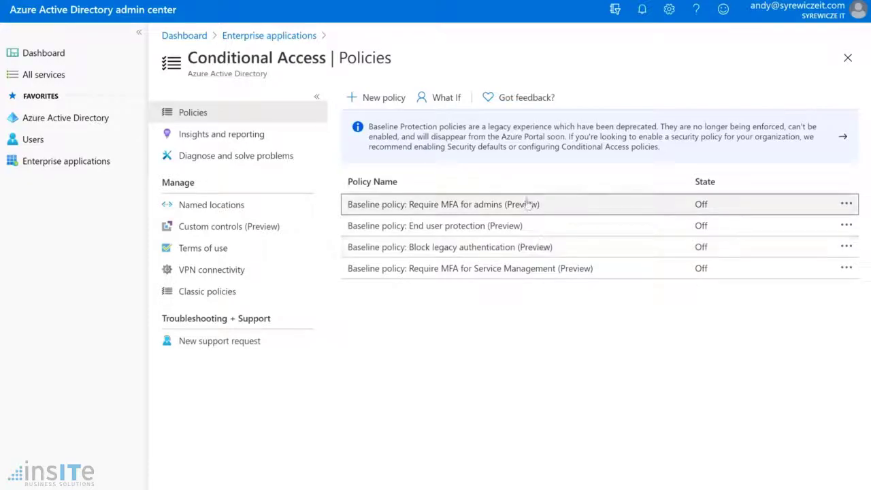
Start a new Conditional Access policy named "Test Policy"
click(382, 99)
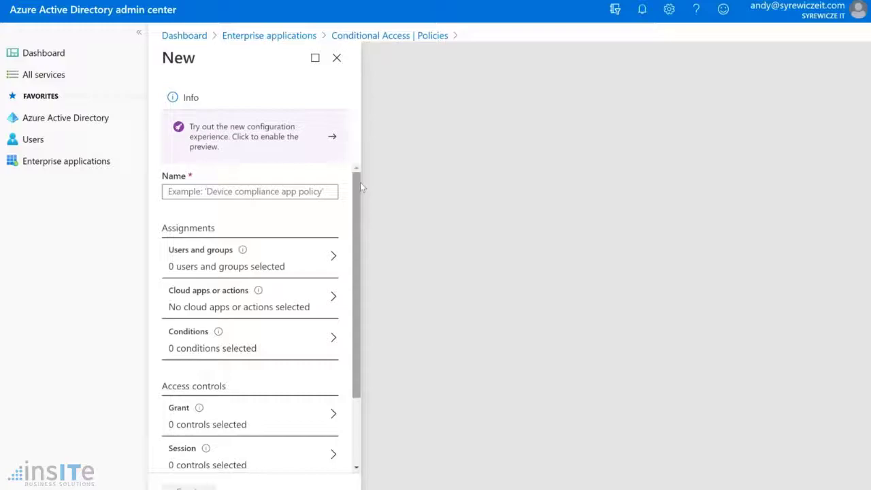
click(216, 194)
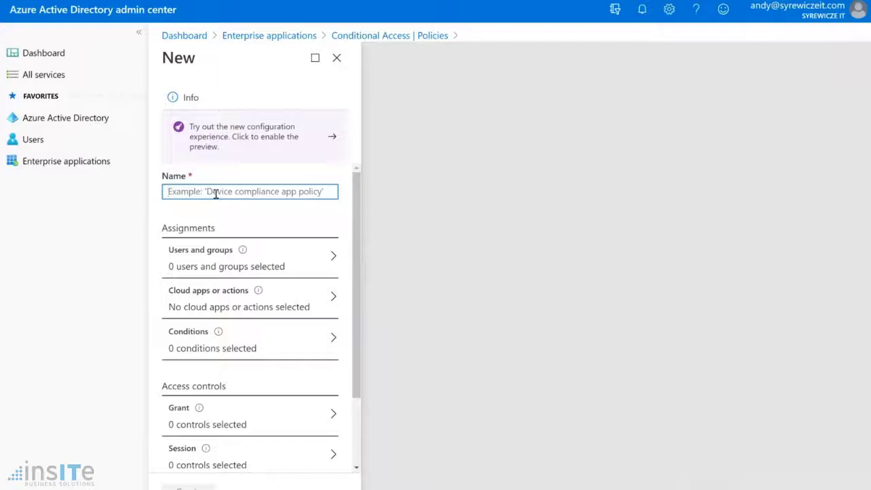
text(Test Policy)
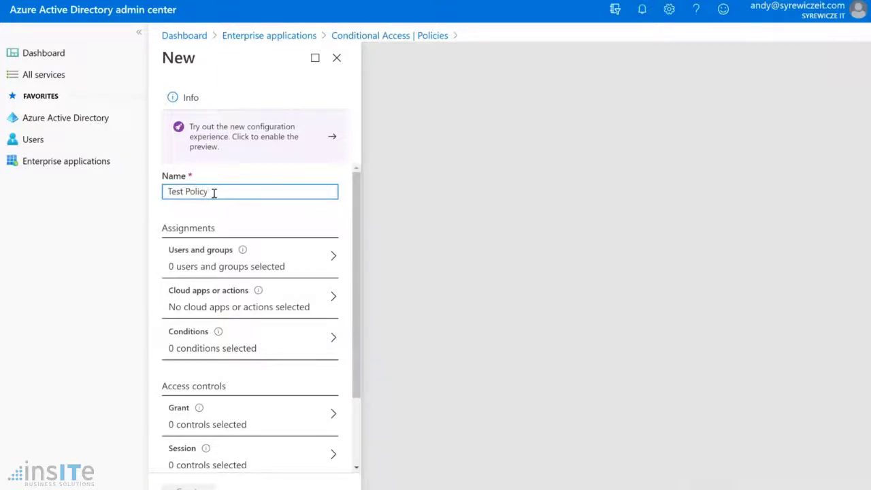
Limit the policy's user assignment to selected users and groups, including only the fourth listed user
click(190, 265)
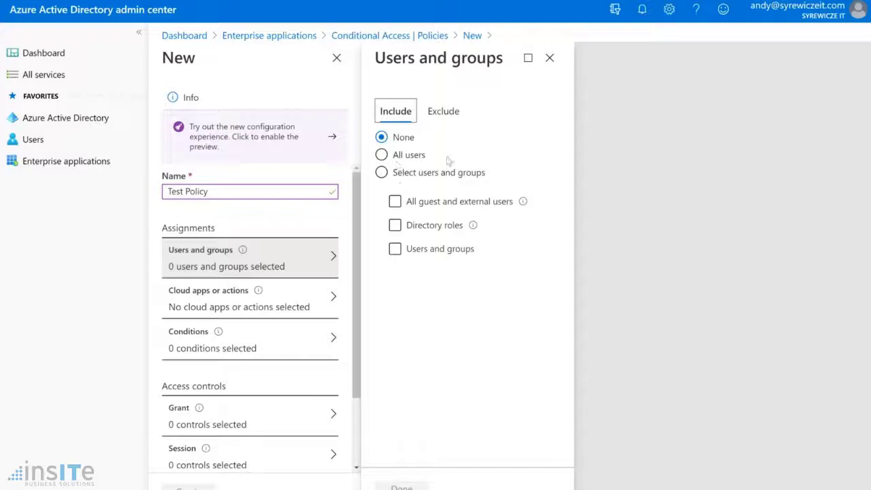
click(381, 155)
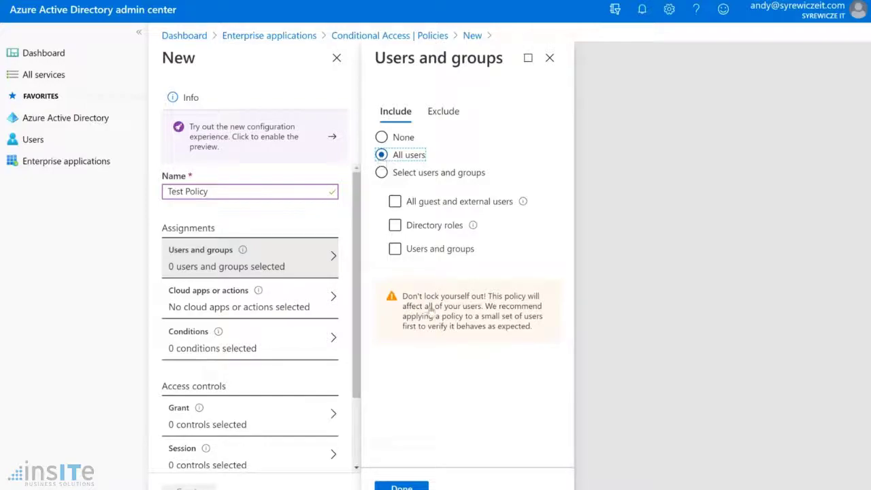
click(382, 174)
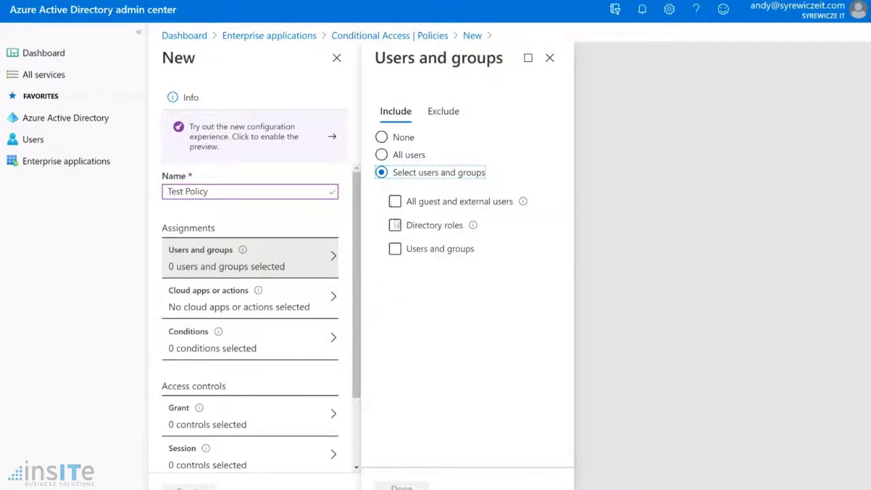
click(395, 250)
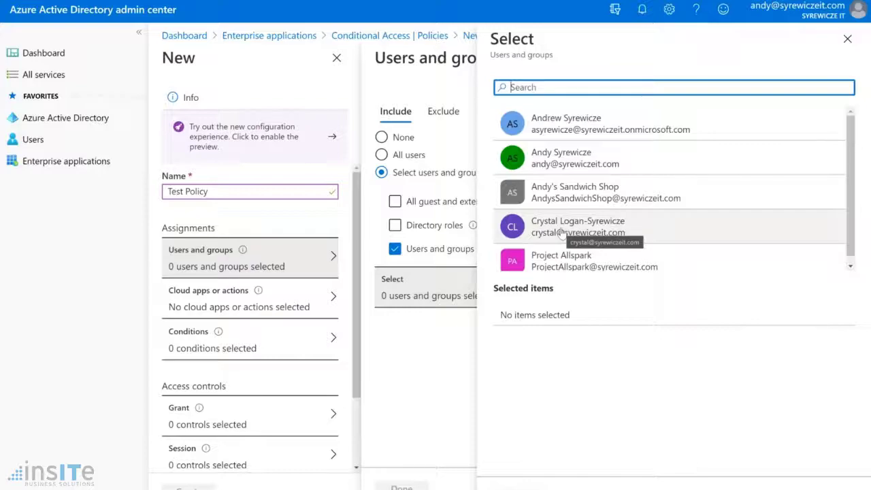
click(562, 230)
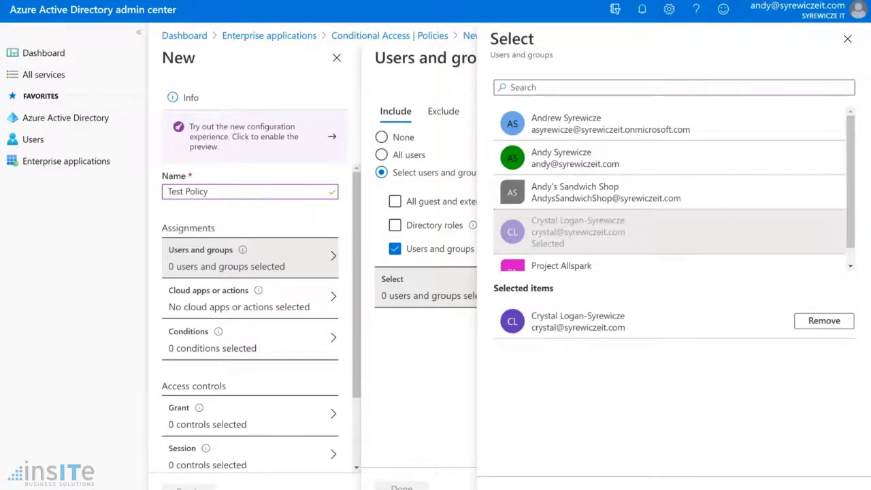
click(507, 487)
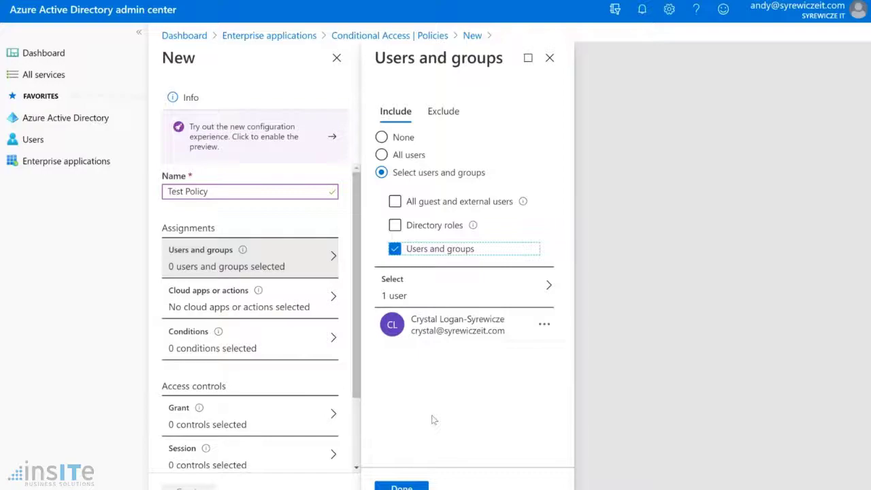
click(401, 487)
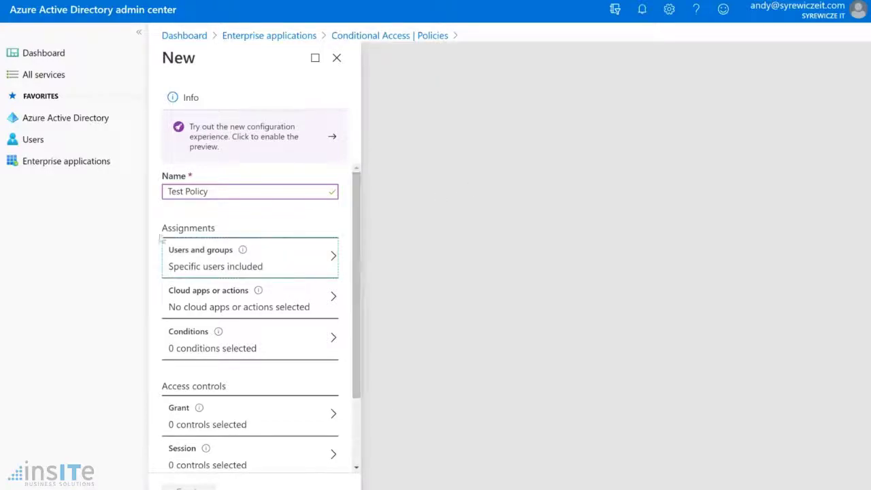
Apply the policy to selected cloud apps, including Office 365 (preview)
click(243, 309)
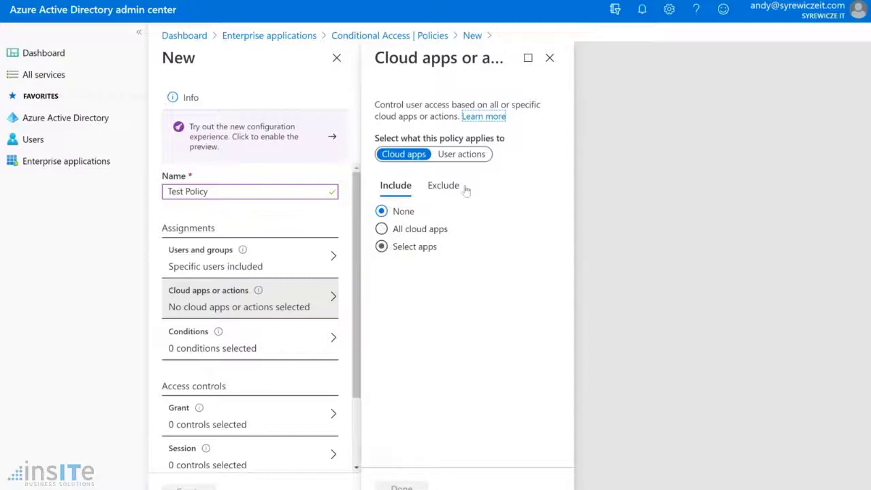
click(465, 157)
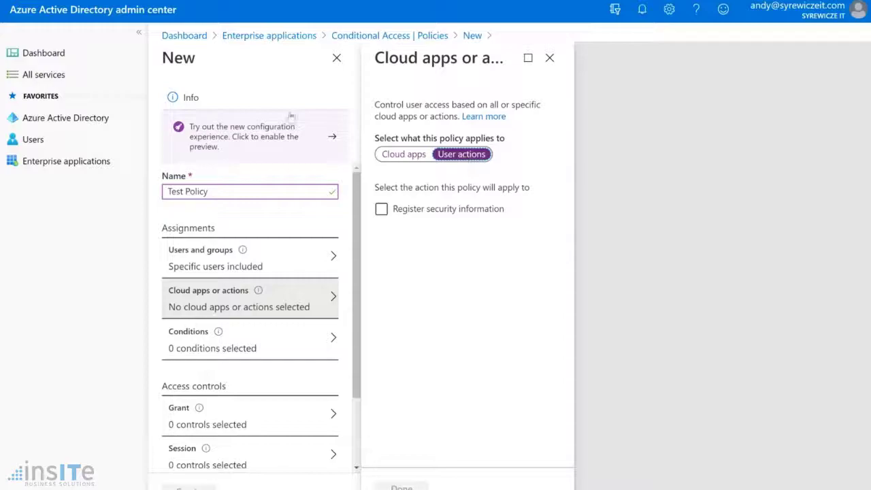
click(411, 156)
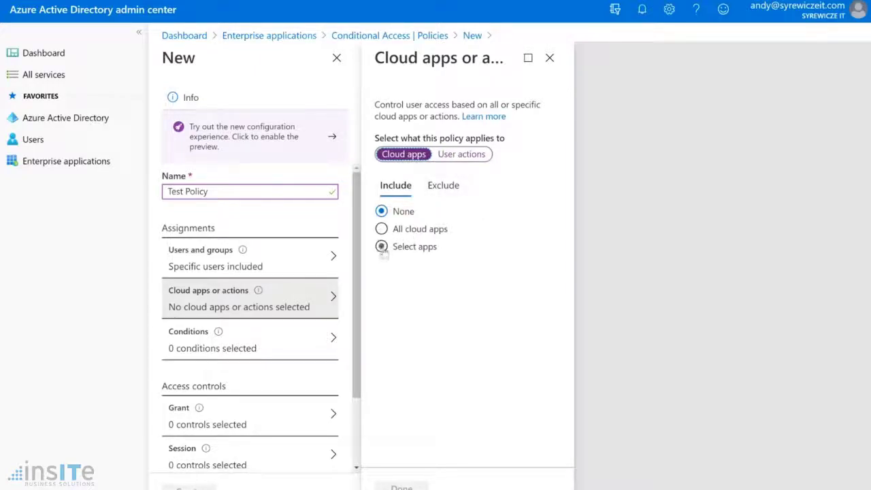
click(382, 230)
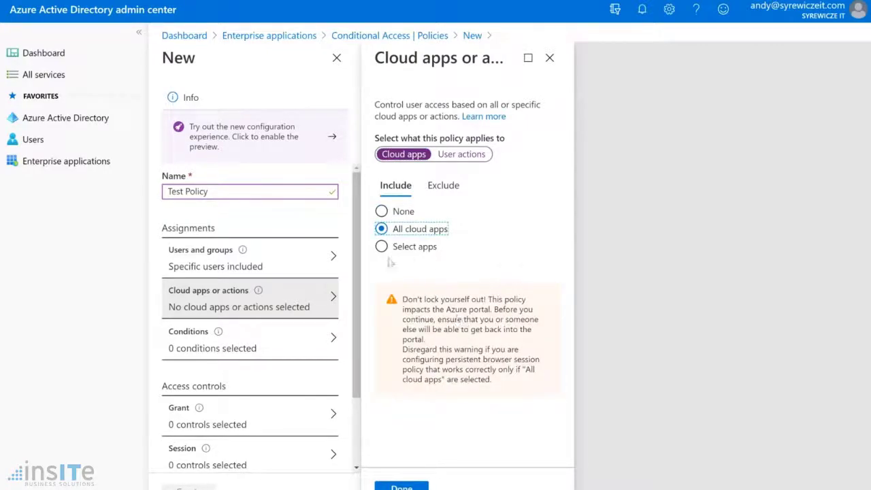
click(381, 247)
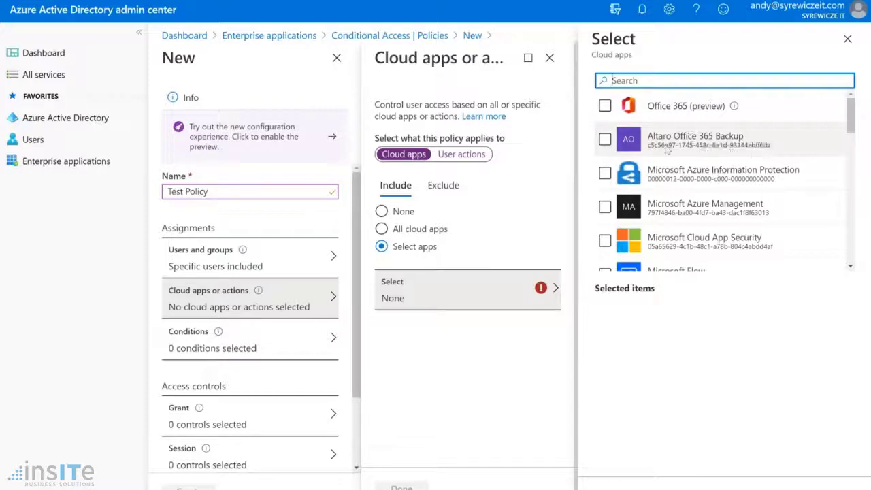
click(604, 107)
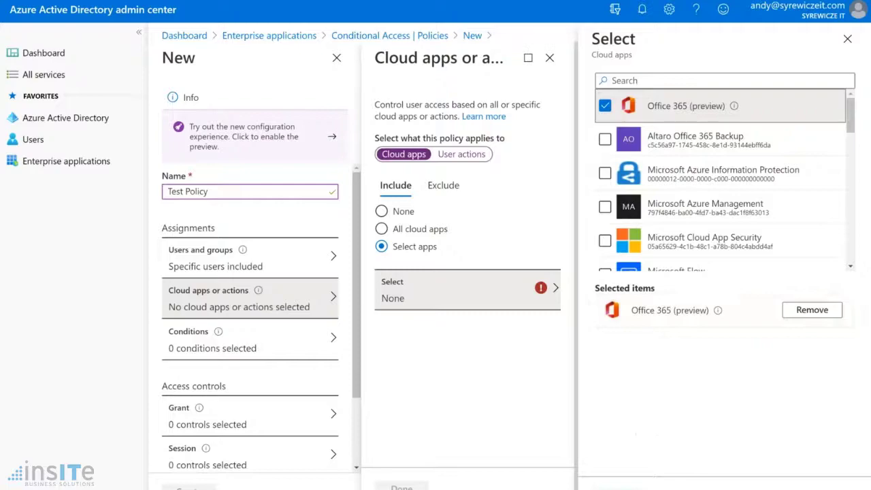
click(609, 485)
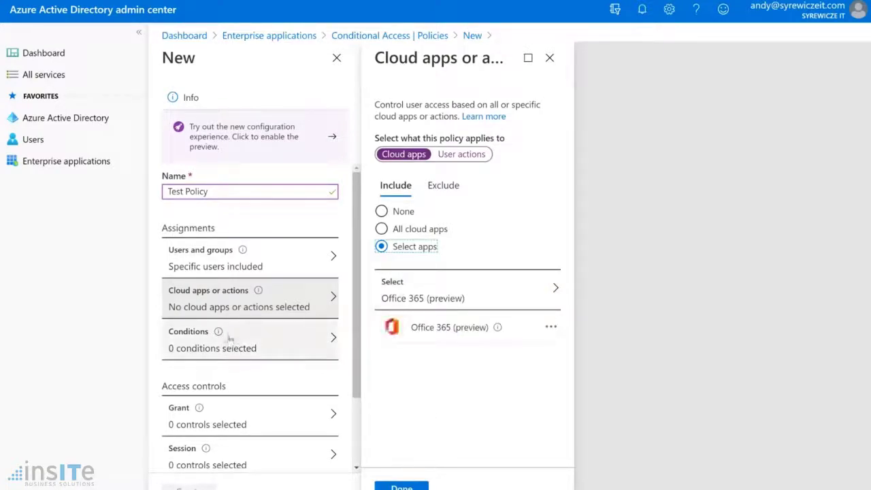
click(402, 488)
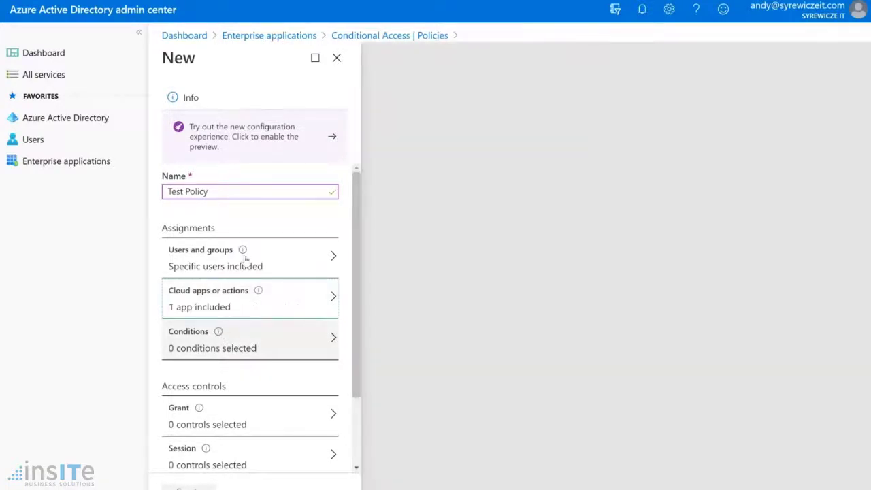
Open the policy's Conditions settings
click(198, 344)
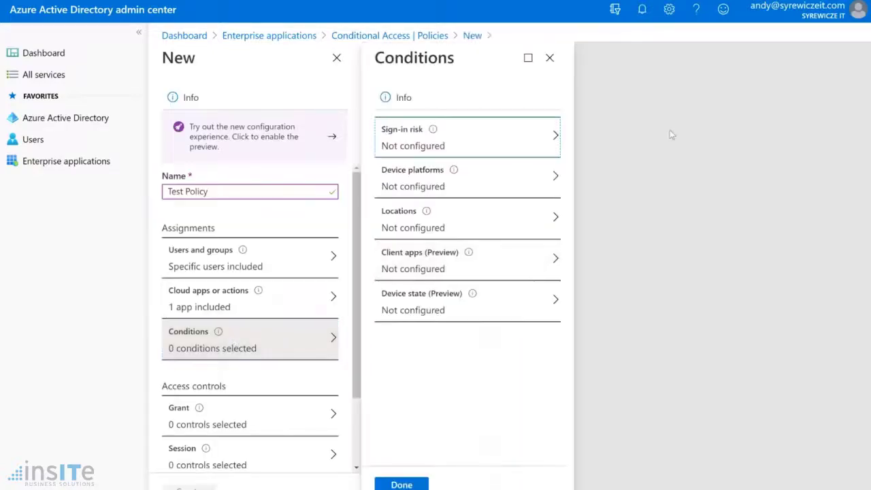
click(534, 147)
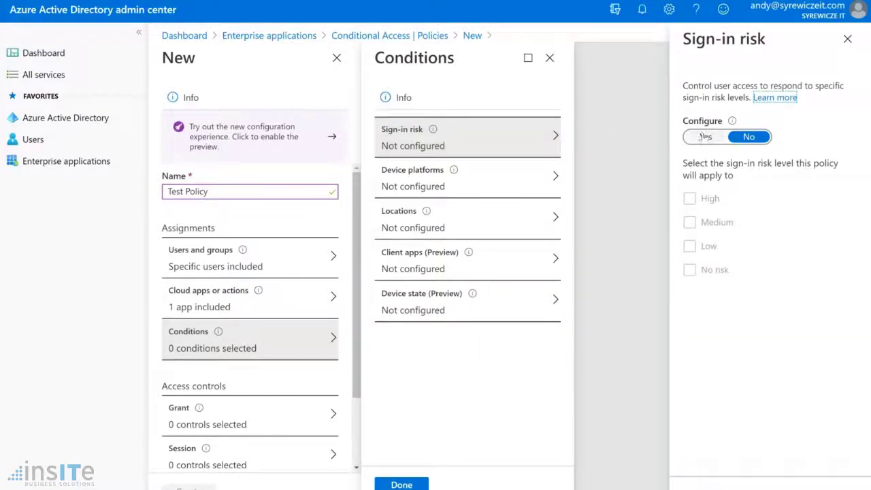
click(705, 137)
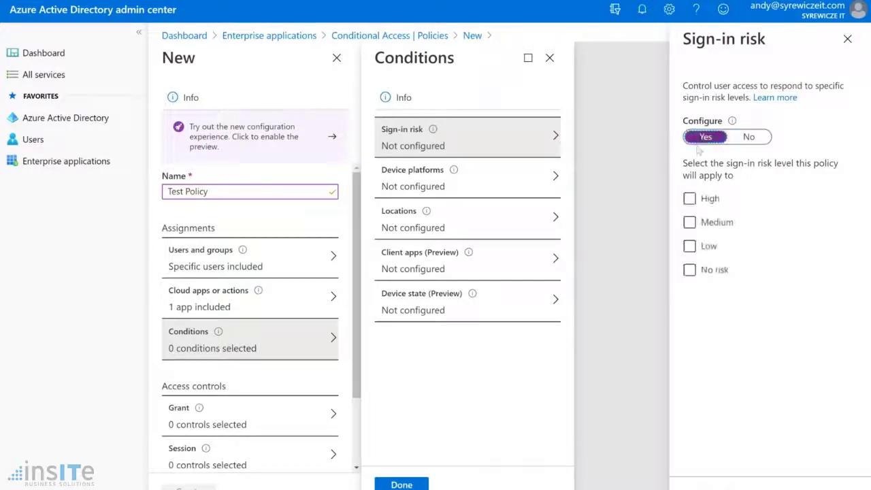
click(690, 223)
mouse_move(733, 123)
click(847, 39)
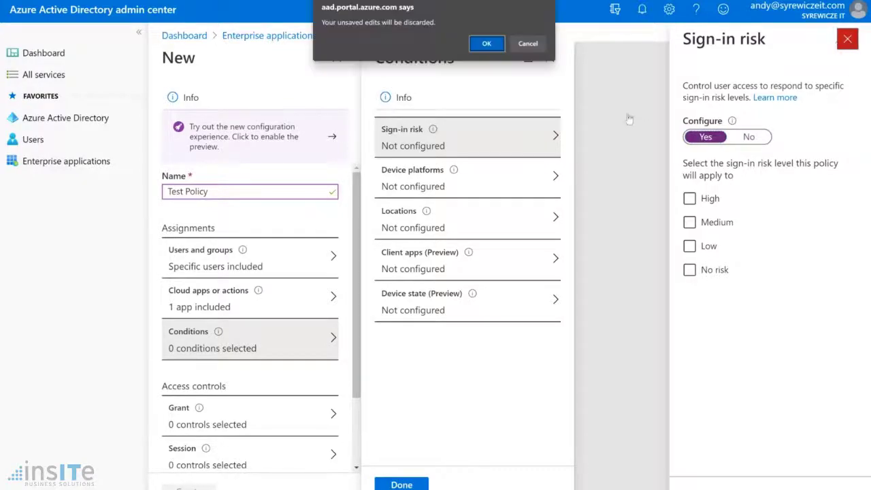
click(488, 44)
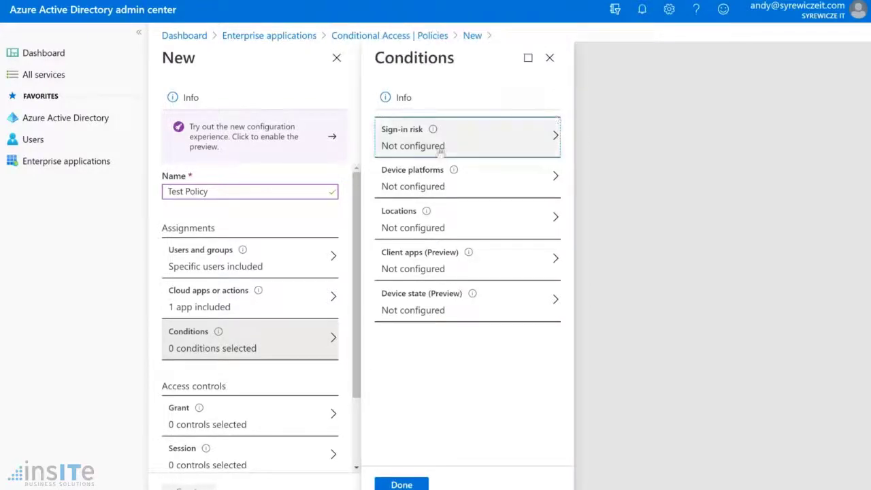
Enable the Device platforms condition for selected platforms, including only iOS and macOS
click(416, 191)
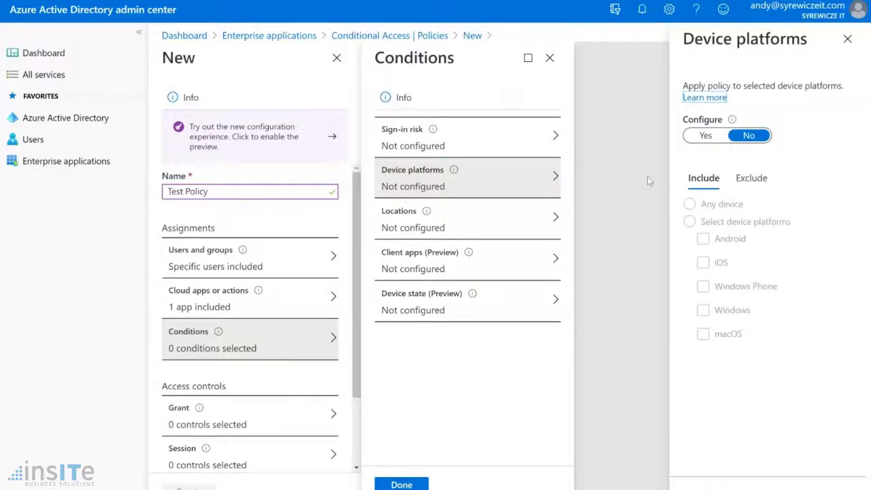
click(707, 137)
click(691, 222)
click(703, 263)
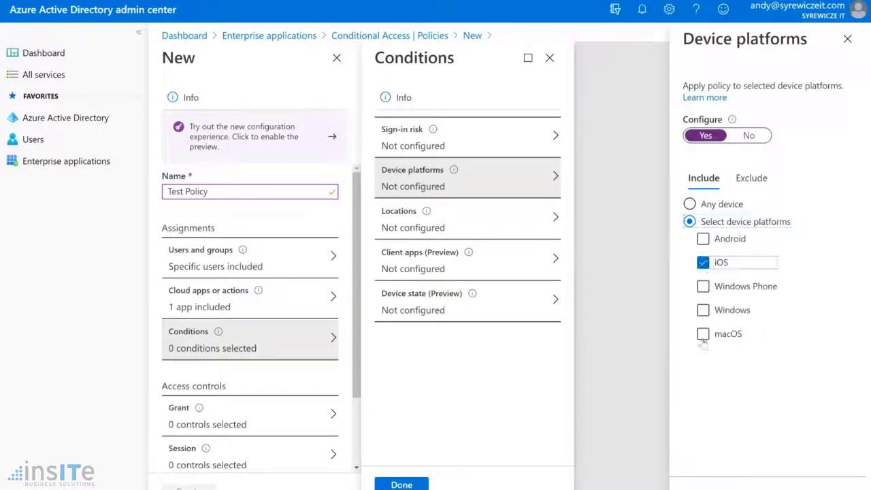
click(704, 335)
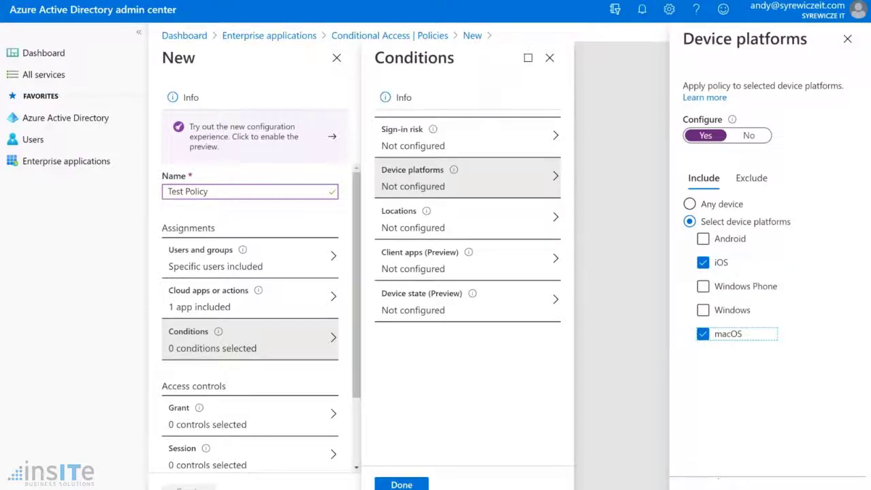
click(720, 483)
Examine the Locations, Client apps and Device state condition options, including the device state exclusions, and finish the Conditions settings
click(461, 227)
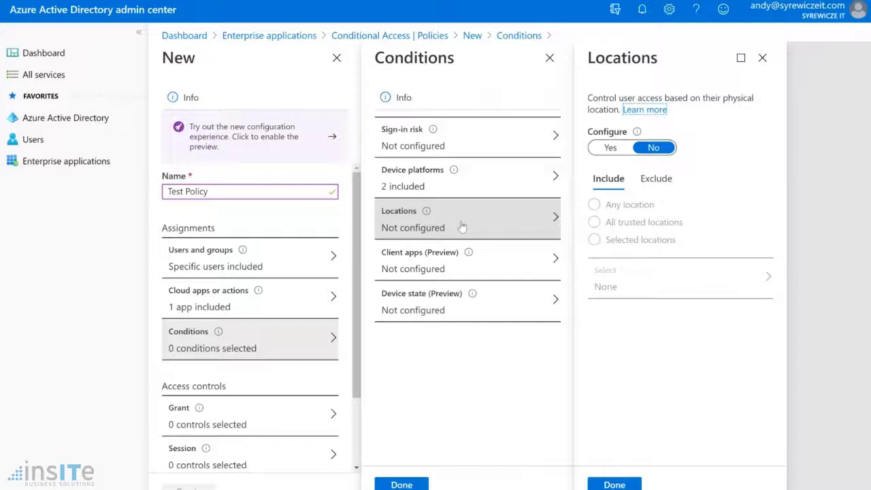
click(408, 261)
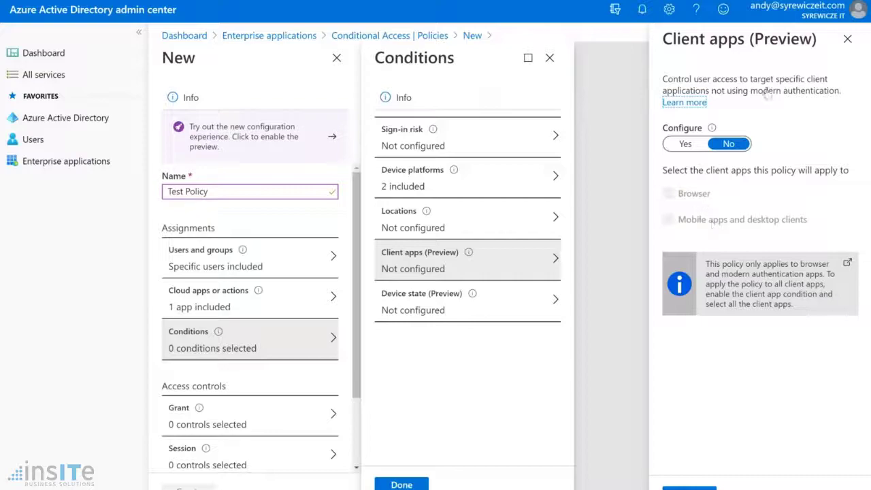
click(847, 39)
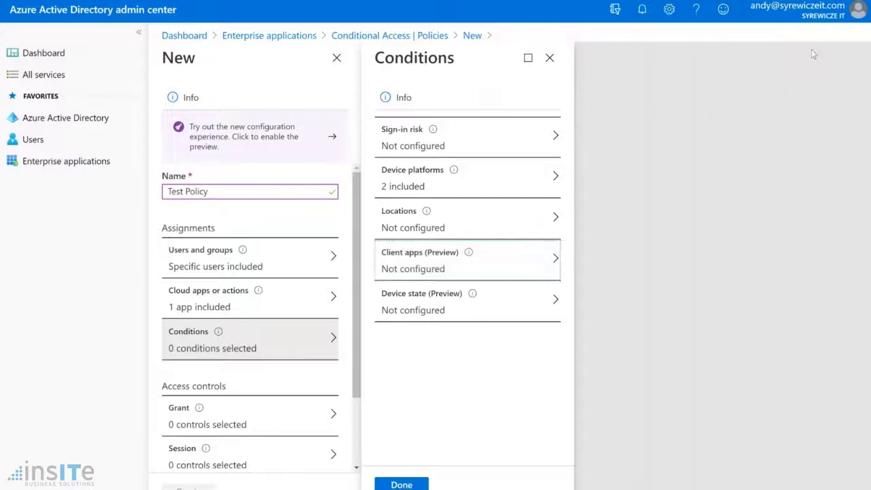
click(423, 306)
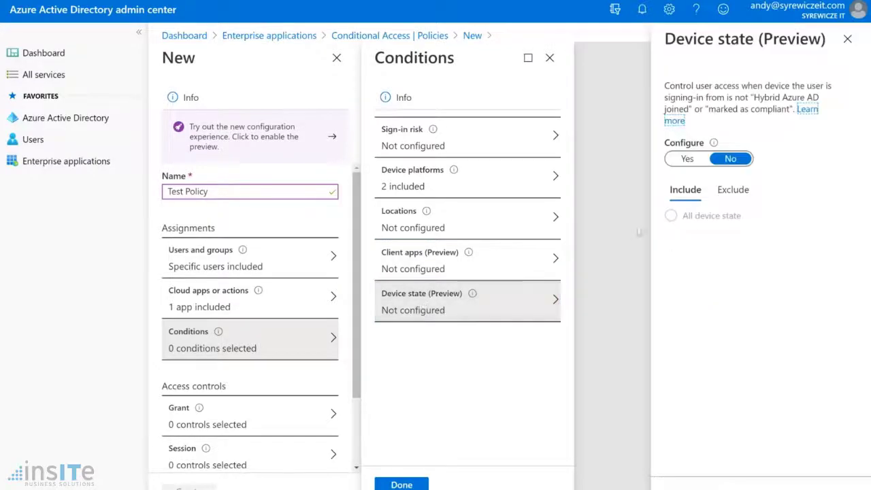
click(734, 190)
click(695, 192)
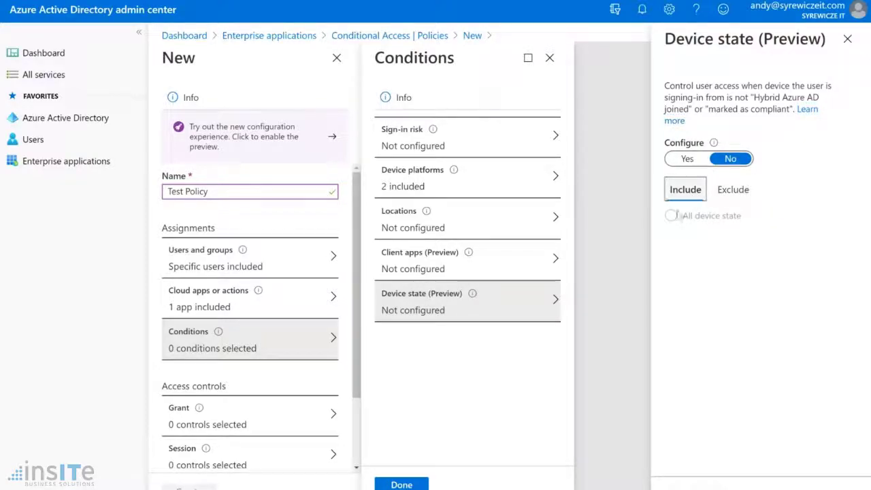
click(728, 193)
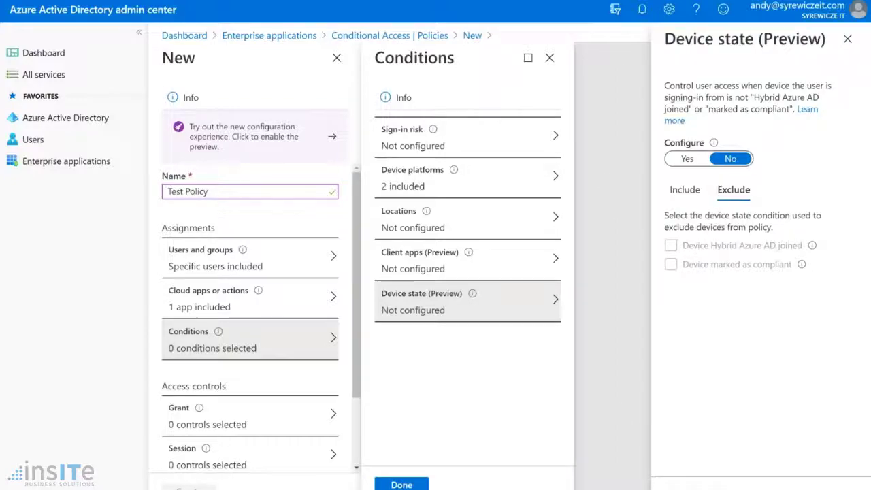
click(701, 481)
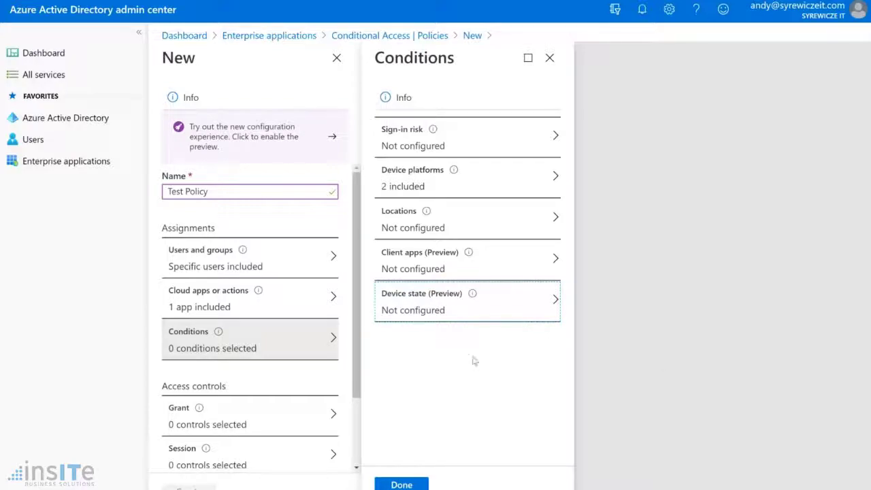
click(402, 485)
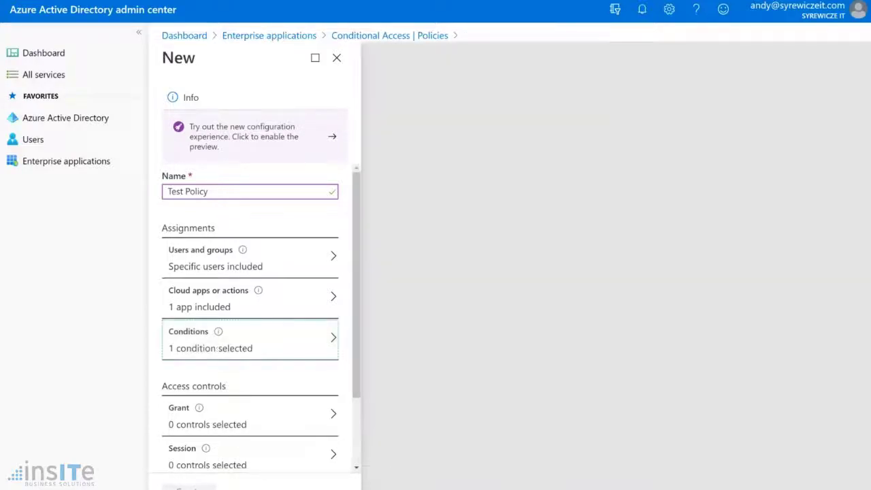
Review the policy's Grant access controls without selecting any, and discard the unsaved new policy
scroll(217, 353, down, 3)
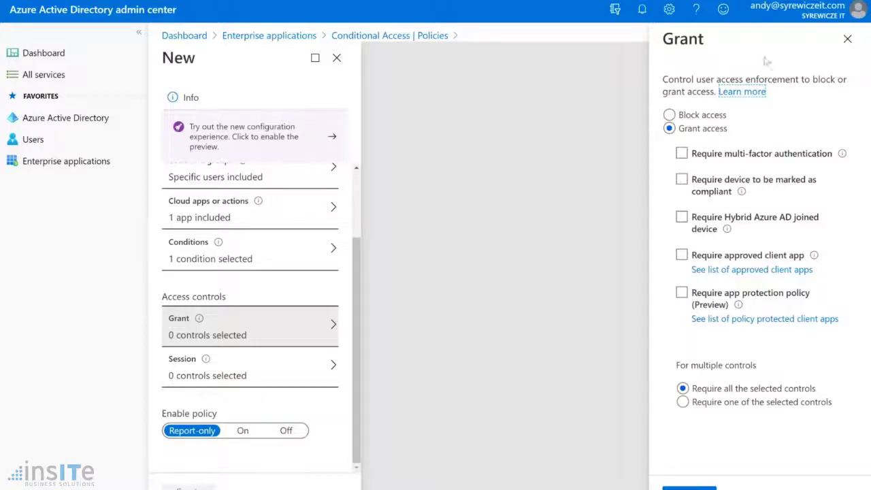
click(846, 41)
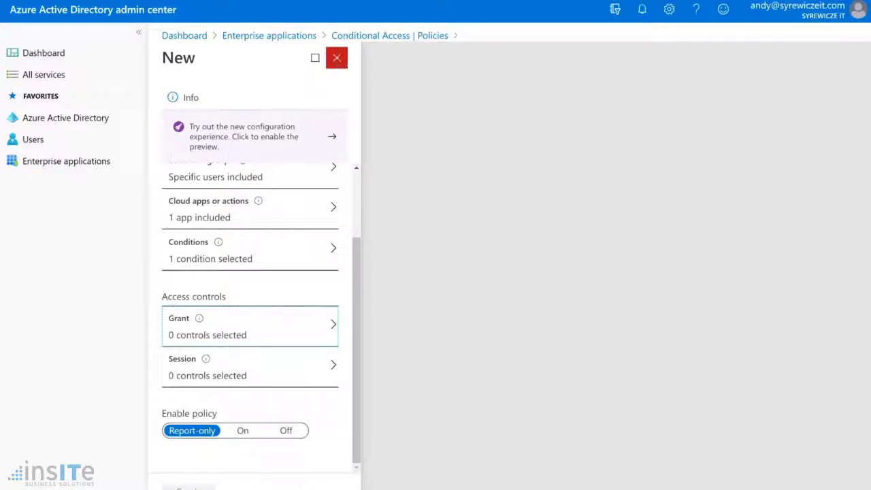
click(336, 59)
click(478, 46)
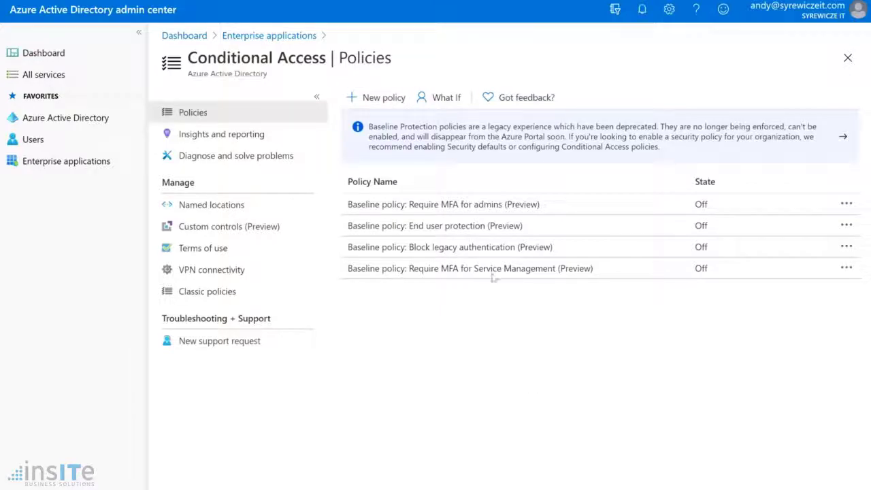
Open the What If tool for the Conditional Access policies
click(439, 99)
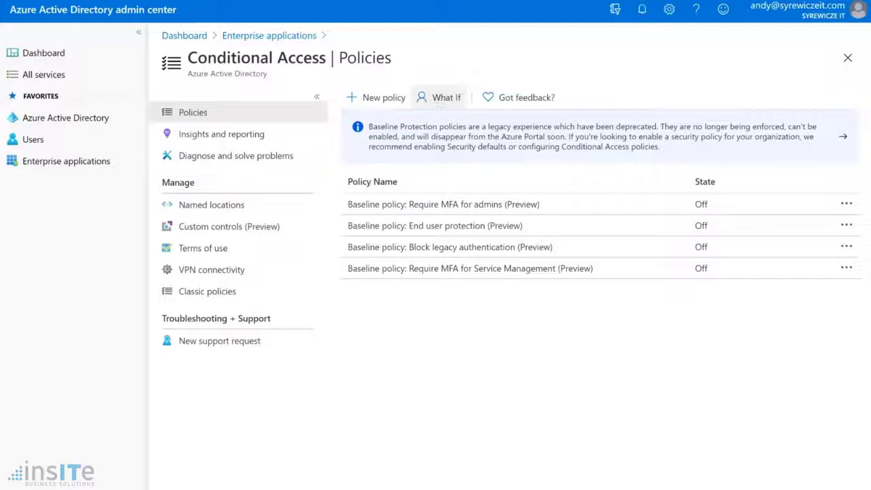